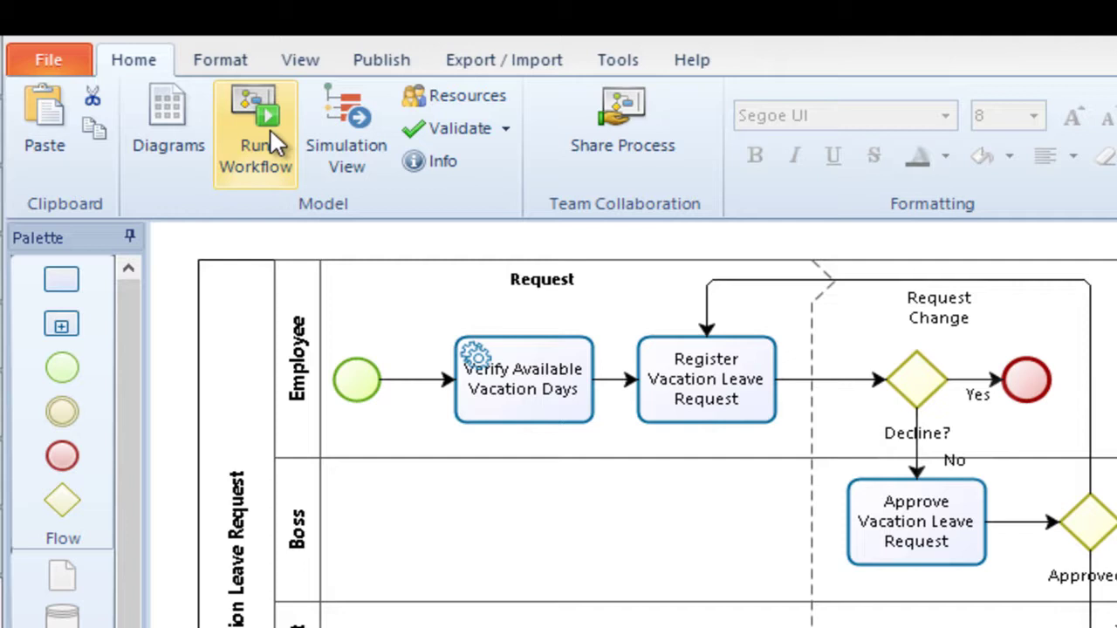
Step: Launch the Vacation Leave Request workflow in the Bizagi Work Portal with Run Workflow
left_click(269, 129)
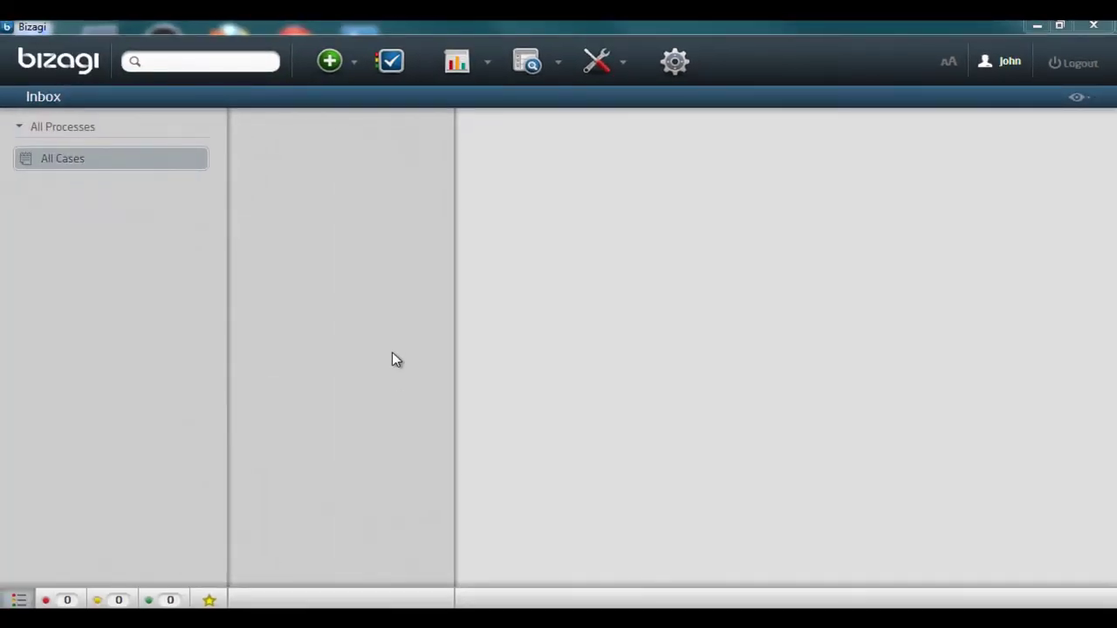
Step: Start a Vacation Leave Request case with Yes, leaving 4/24/2013 and returning 5/1/2013, and submit it
left_click(330, 63)
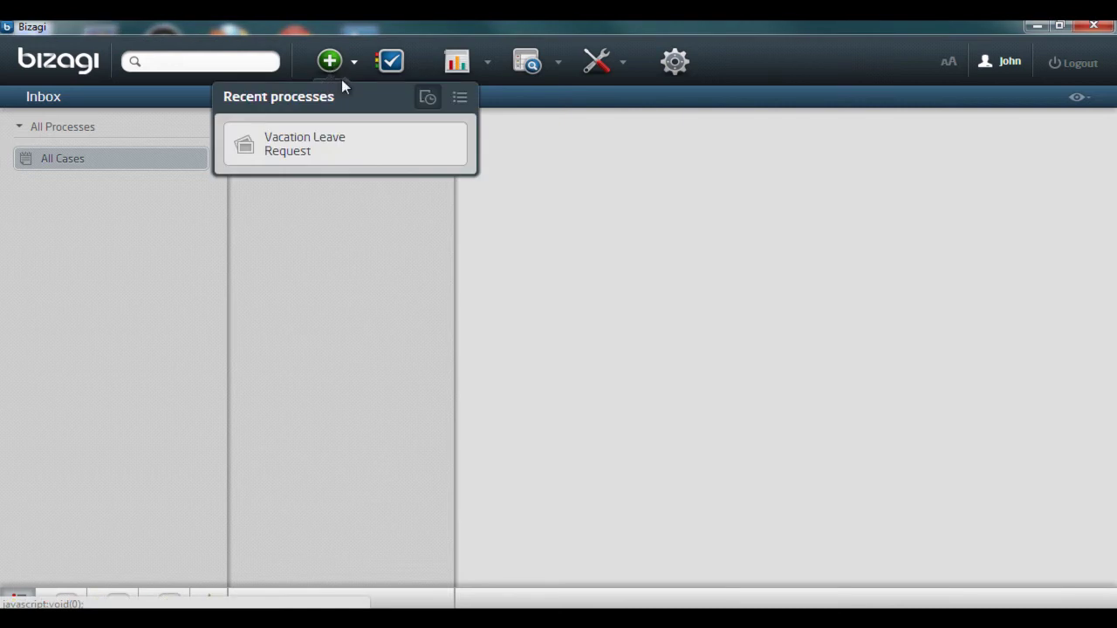
left_click(364, 145)
left_click(571, 240)
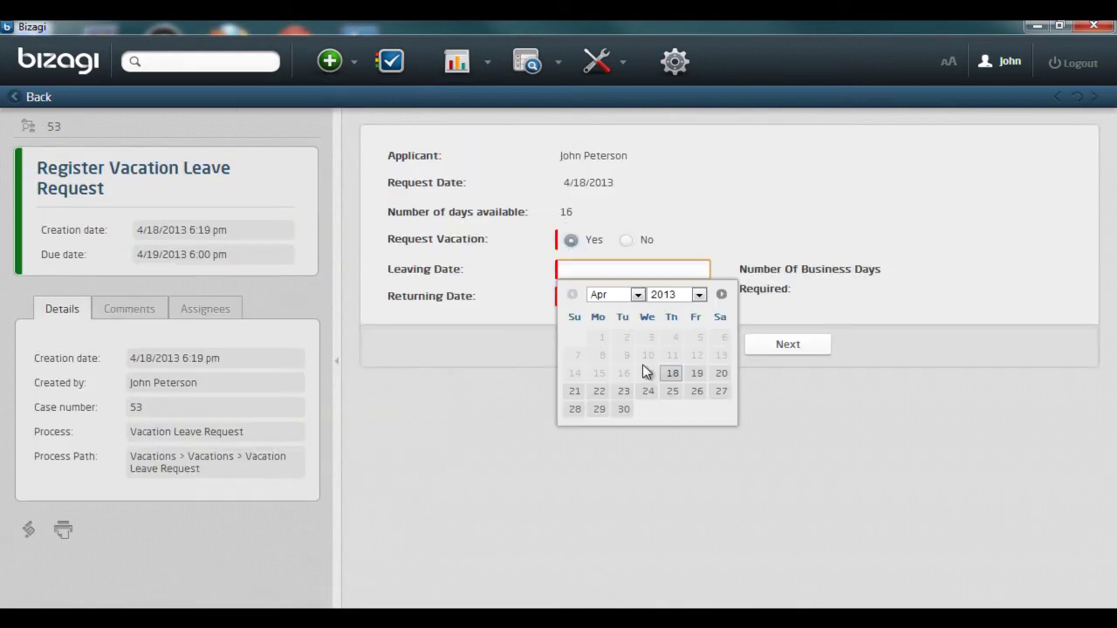
left_click(650, 395)
left_click(650, 370)
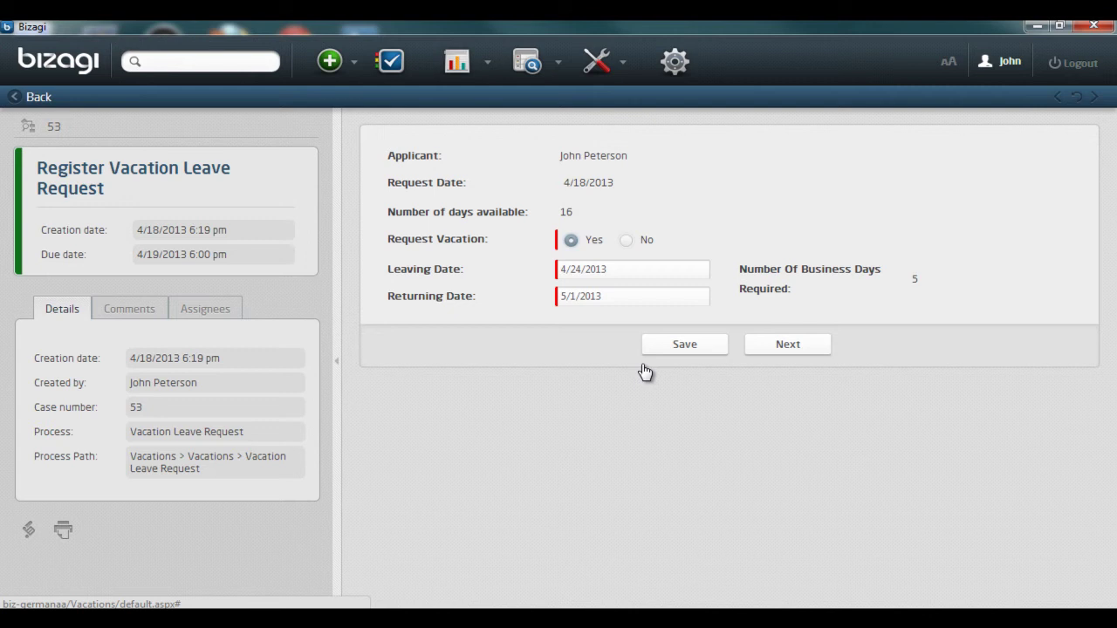
left_click(788, 346)
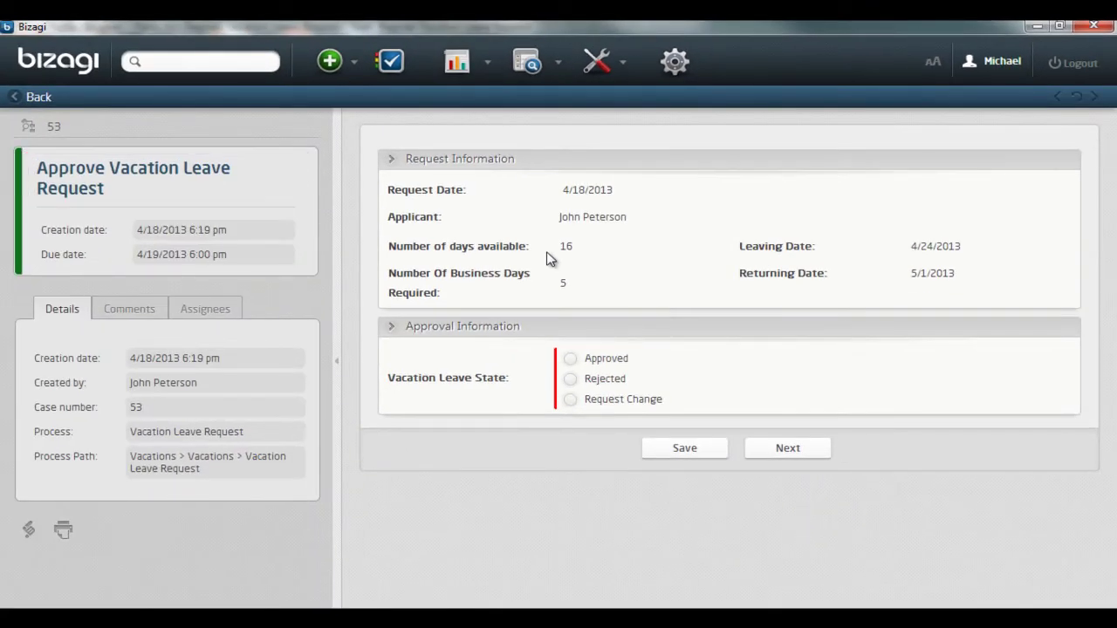
Step: Set Vacation Leave State to Approved and complete the approval task
left_click(581, 362)
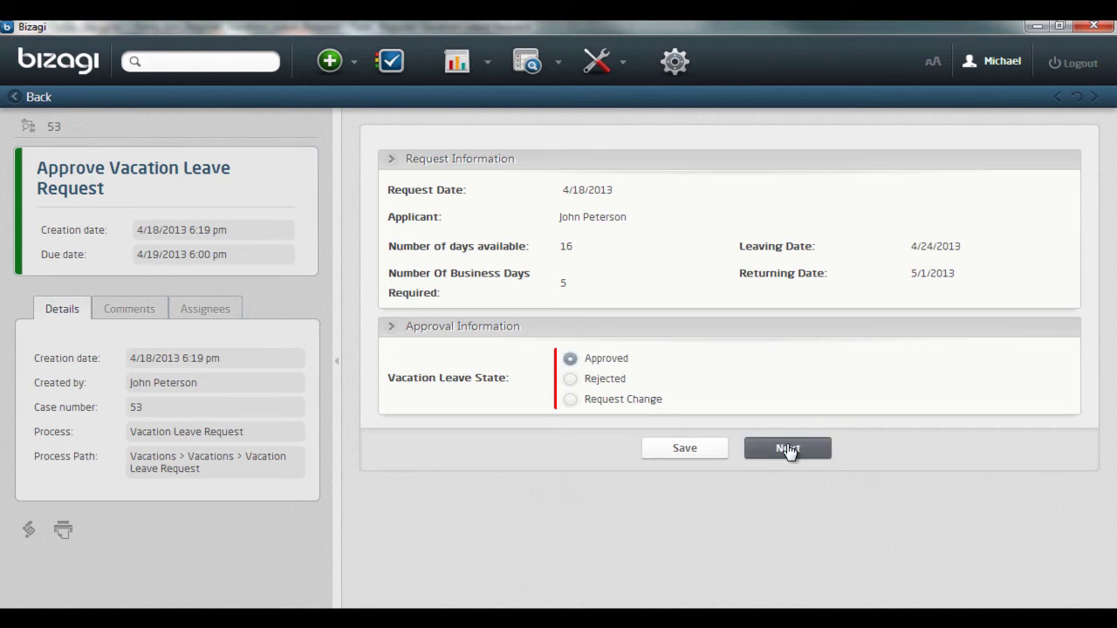
left_click(788, 448)
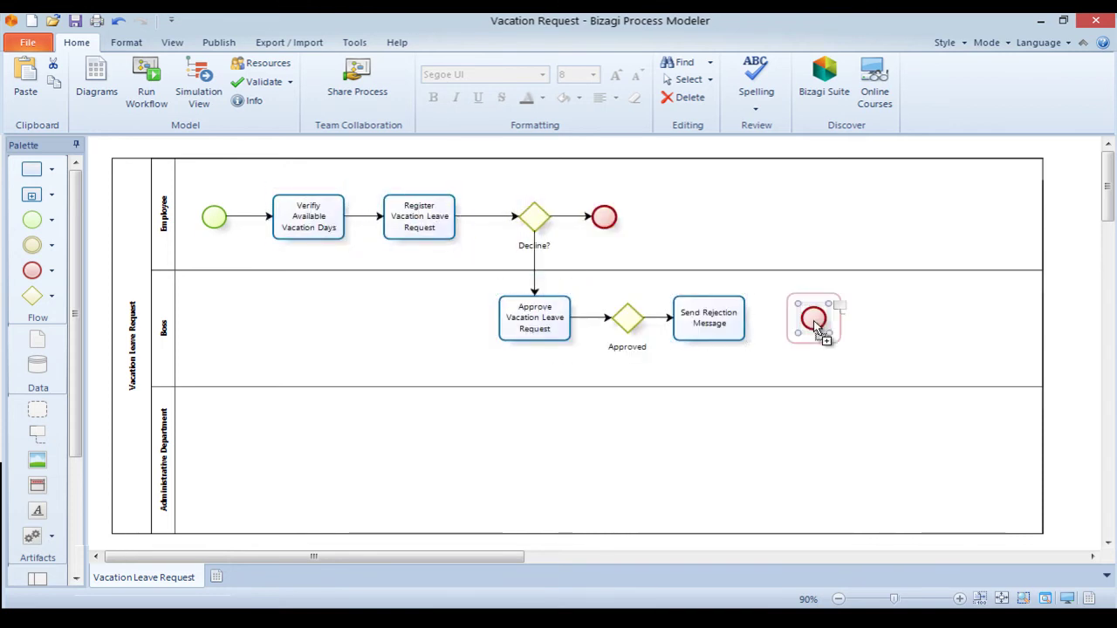
Step: Add the Approved gateway and an Update Payroll System task in the Administrative Department lane
left_click(623, 320)
left_click_drag(650, 301, 872, 440)
type("Send Approval Message")
type("Update Payroll System")
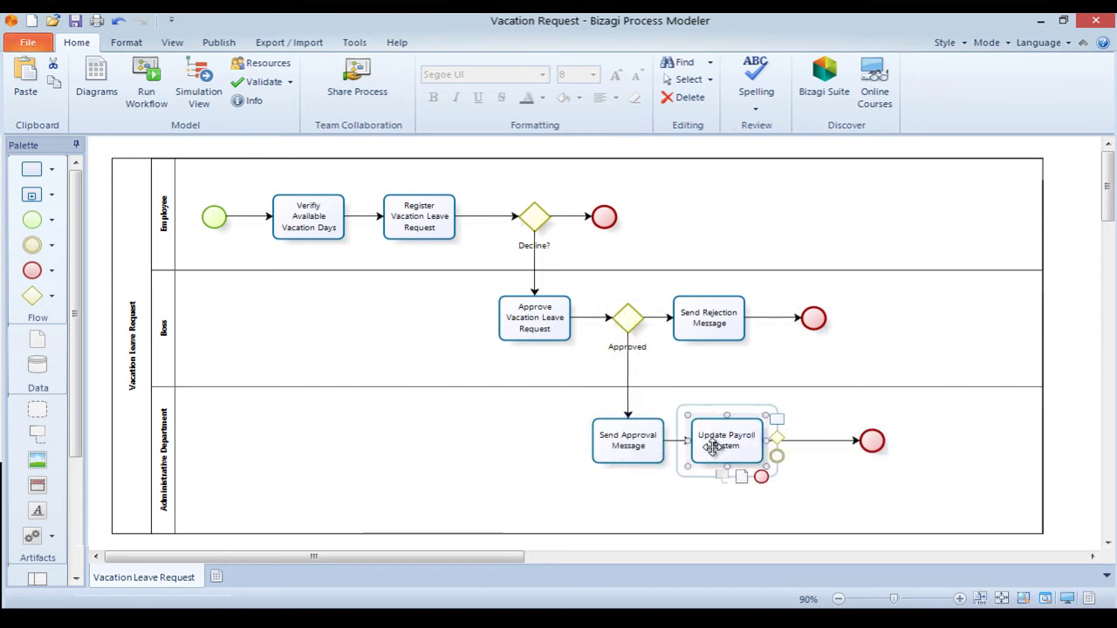
Step: Connect the boundary event to a new task, shift the end event right, and add the Request Changes loop
left_click_drag(713, 447, 840, 507)
type("Update Payroll System")
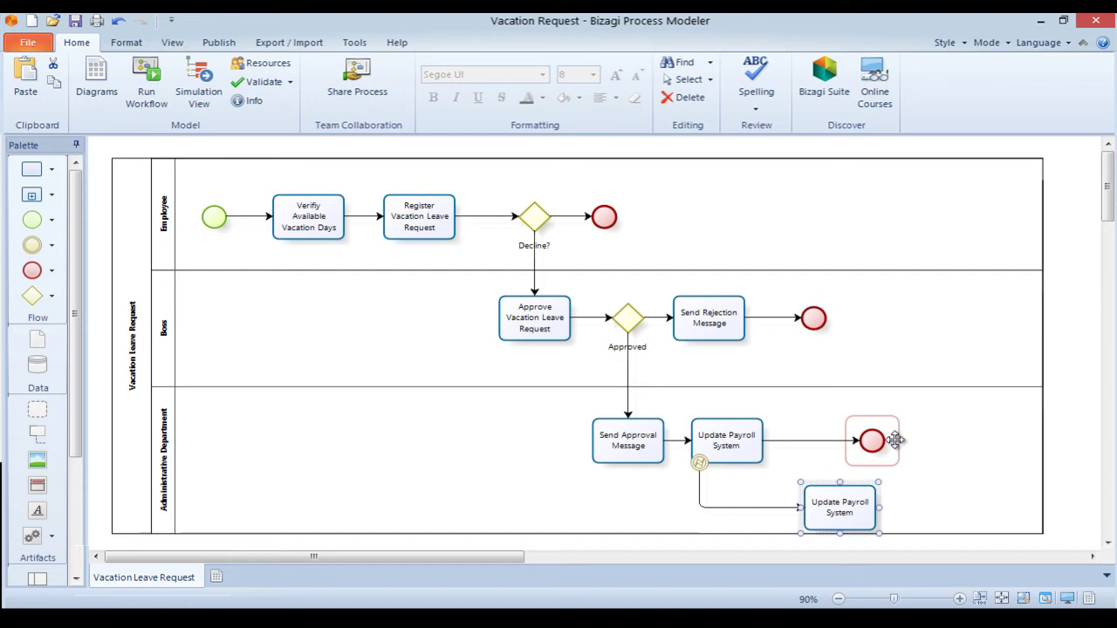
left_click_drag(872, 441, 935, 440)
left_click_drag(628, 318, 419, 205)
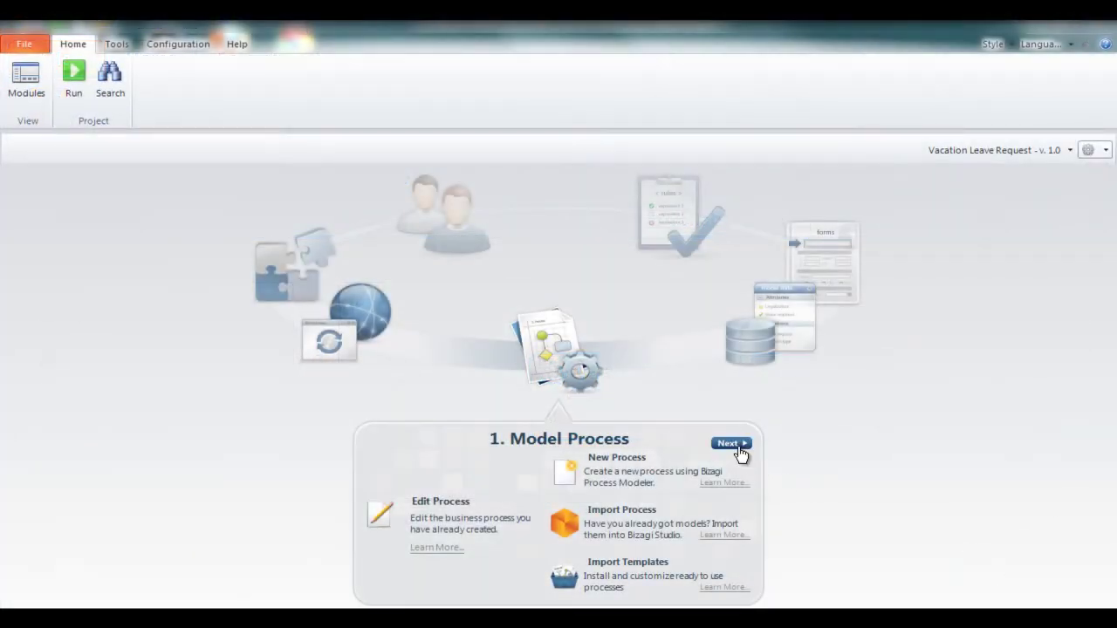
Step: Step the wizard through Model Data, Business Rules, Performers, Integrate and Execute back to Model Process
left_click(739, 450)
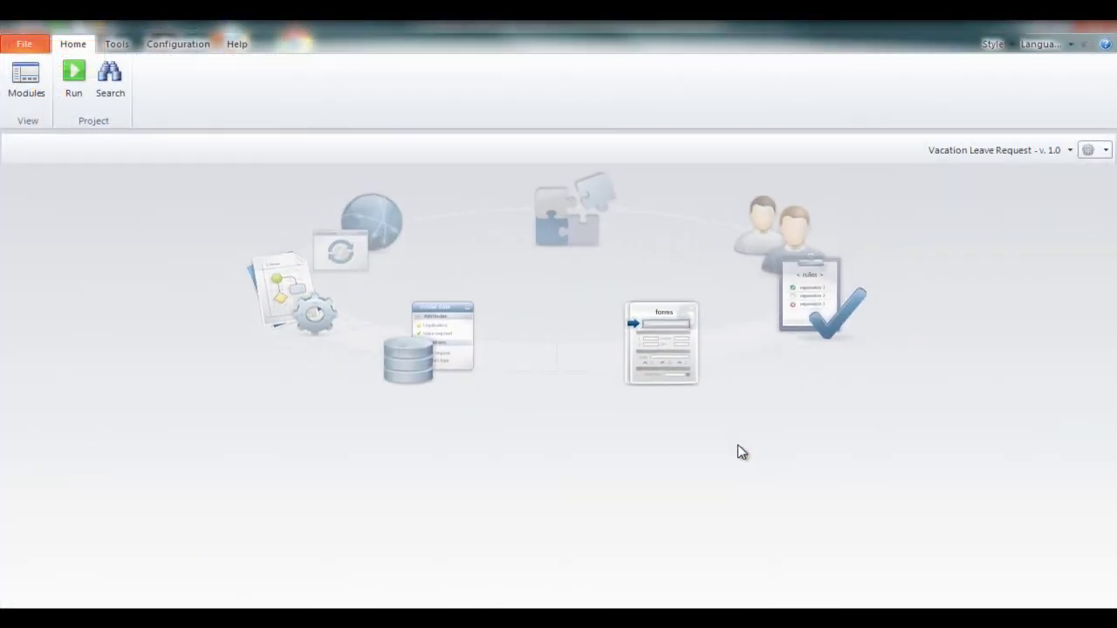
left_click(739, 450)
left_click(739, 450)
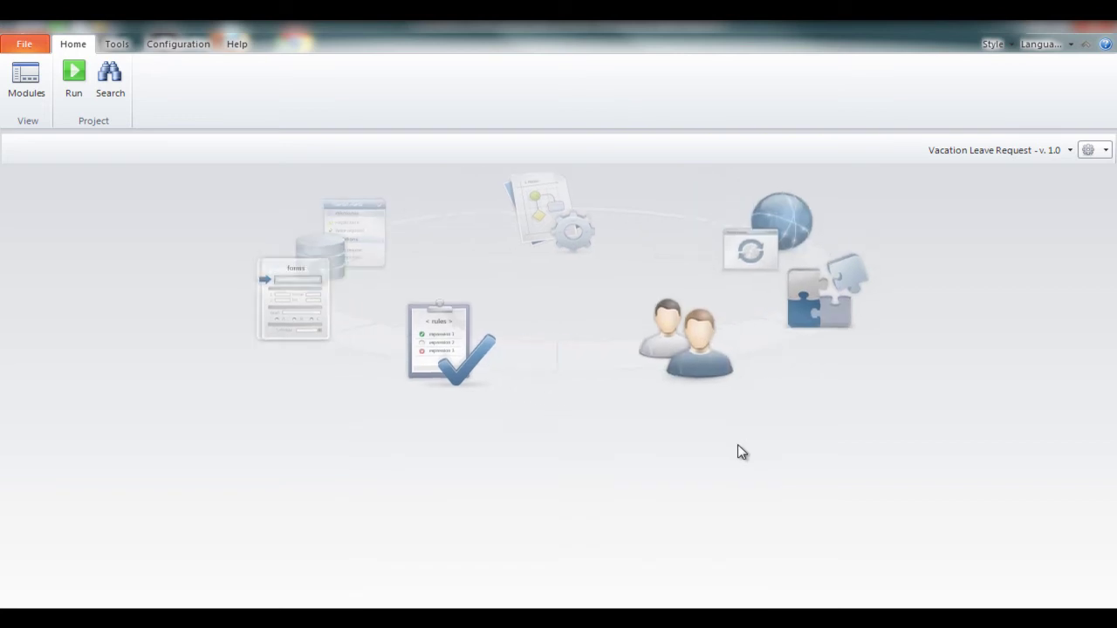
left_click(738, 446)
left_click(737, 447)
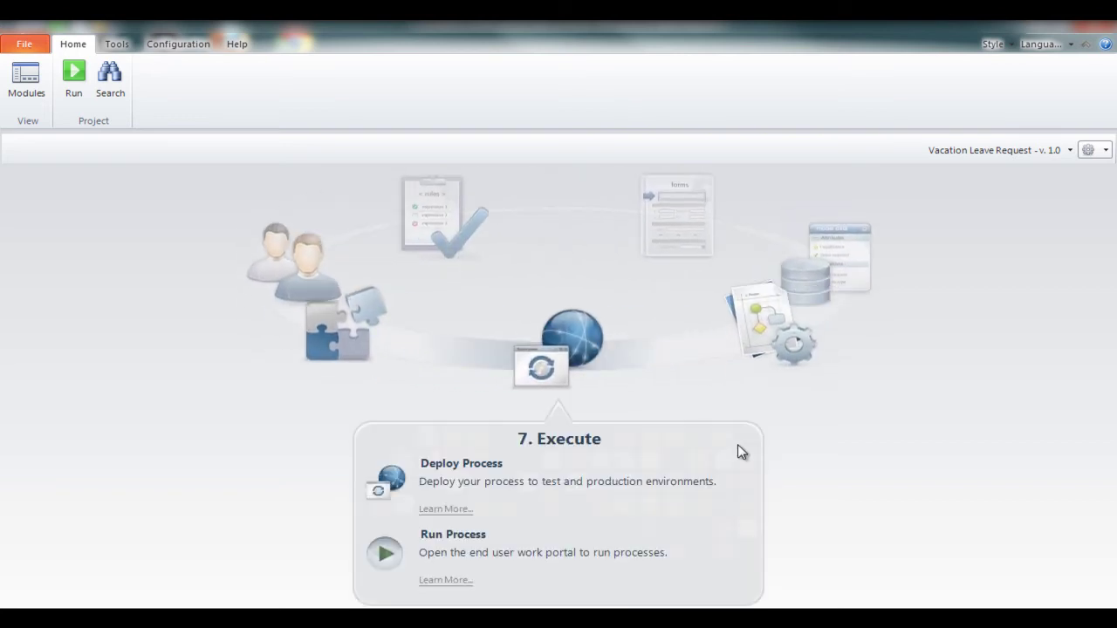
left_click(741, 442)
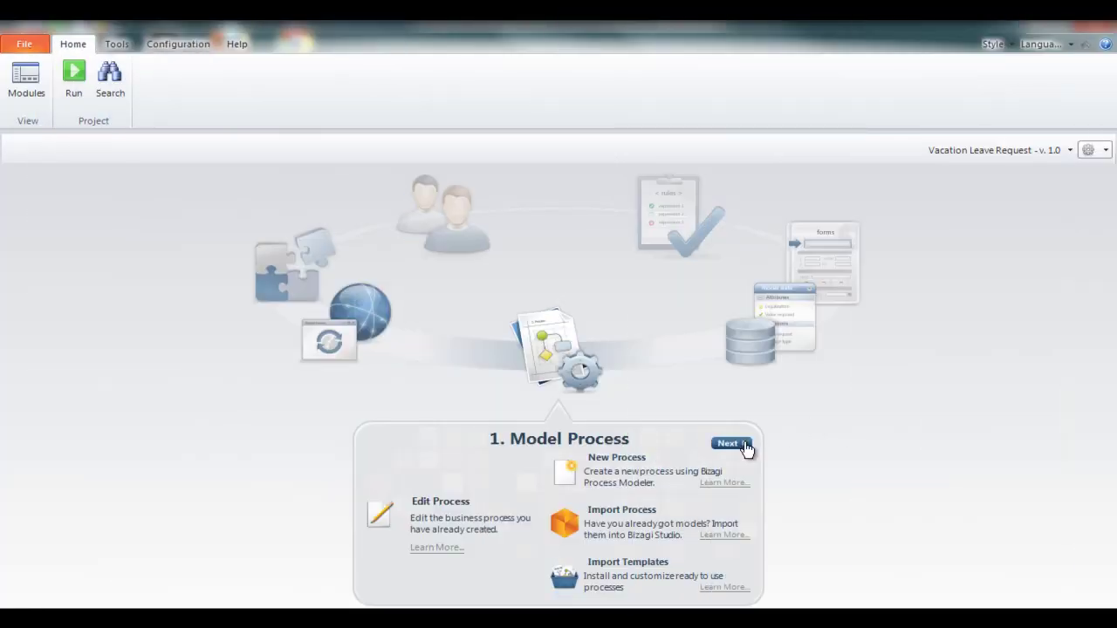
Step: Go to 2. Model Data, review the VacationRequest data model, and return to the wizard
left_click(745, 445)
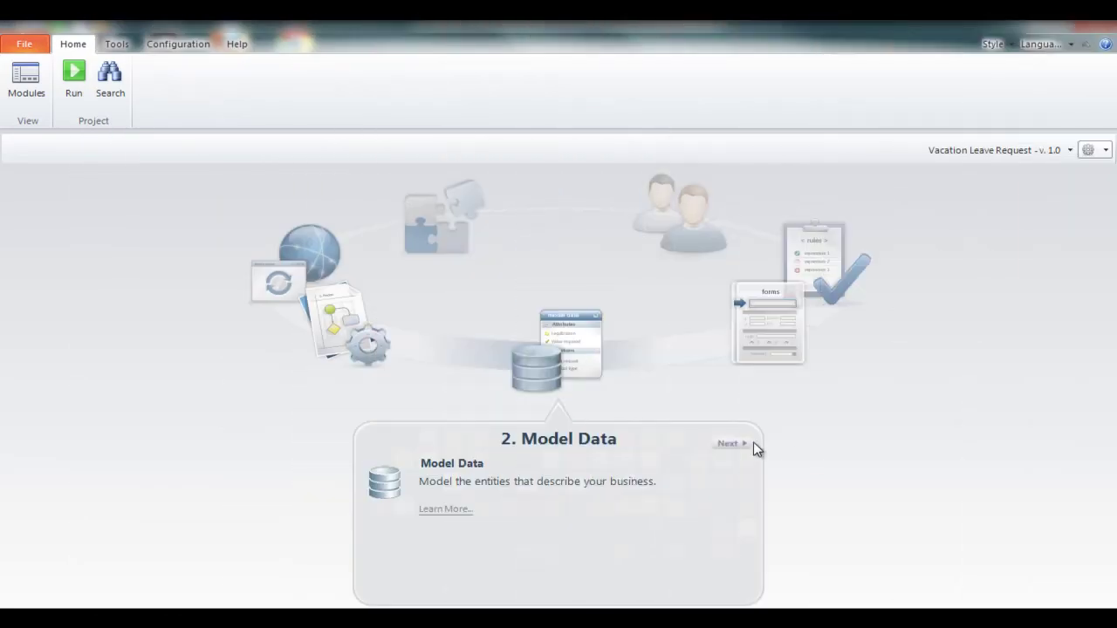
left_click(753, 443)
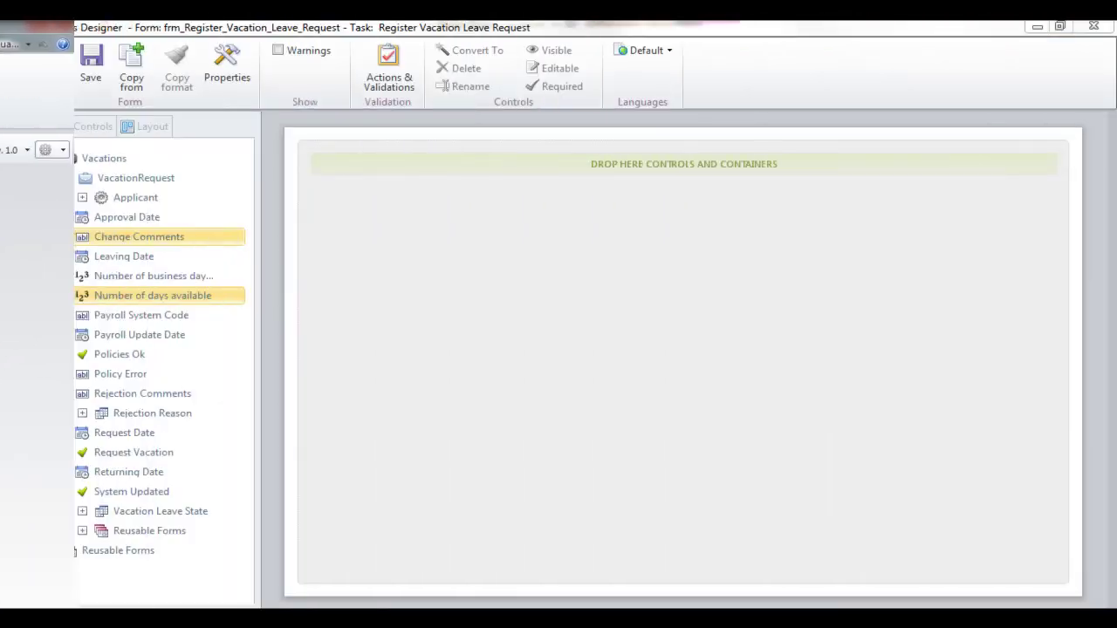
Step: Drag Applicant, Leaving Date, Number of business days requested and Number of days available onto the form
left_click_drag(136, 197, 433, 206)
left_click_drag(172, 257, 428, 229)
left_click_drag(166, 277, 419, 248)
left_click_drag(204, 300, 417, 270)
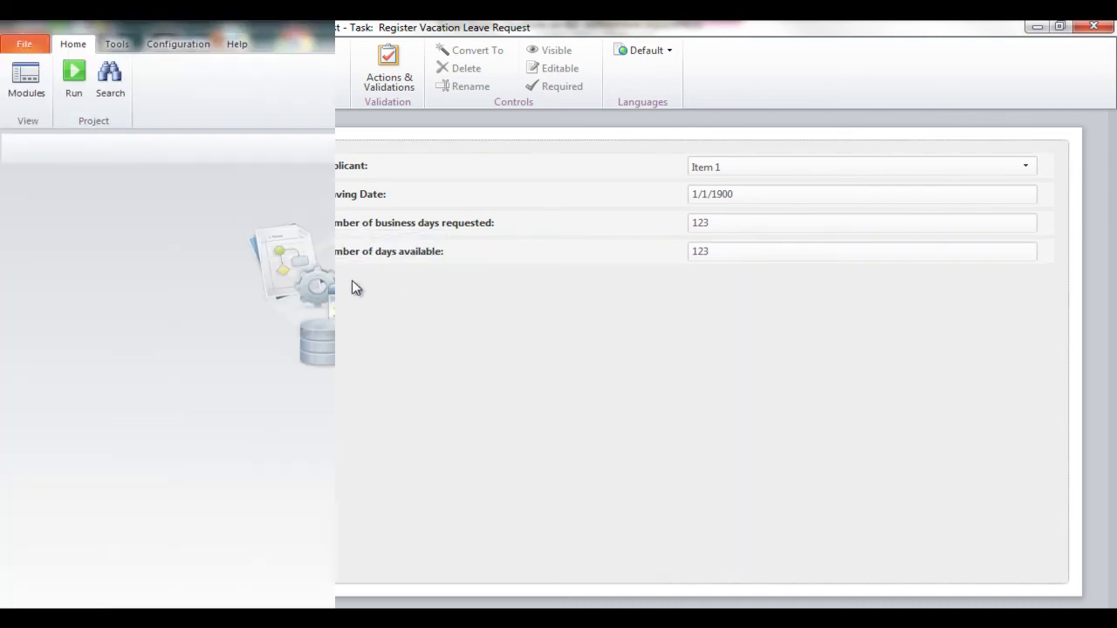
Step: In 4. Business Rules, view the Yes path's Approved condition, then advance to 5. Performers
left_click(752, 444)
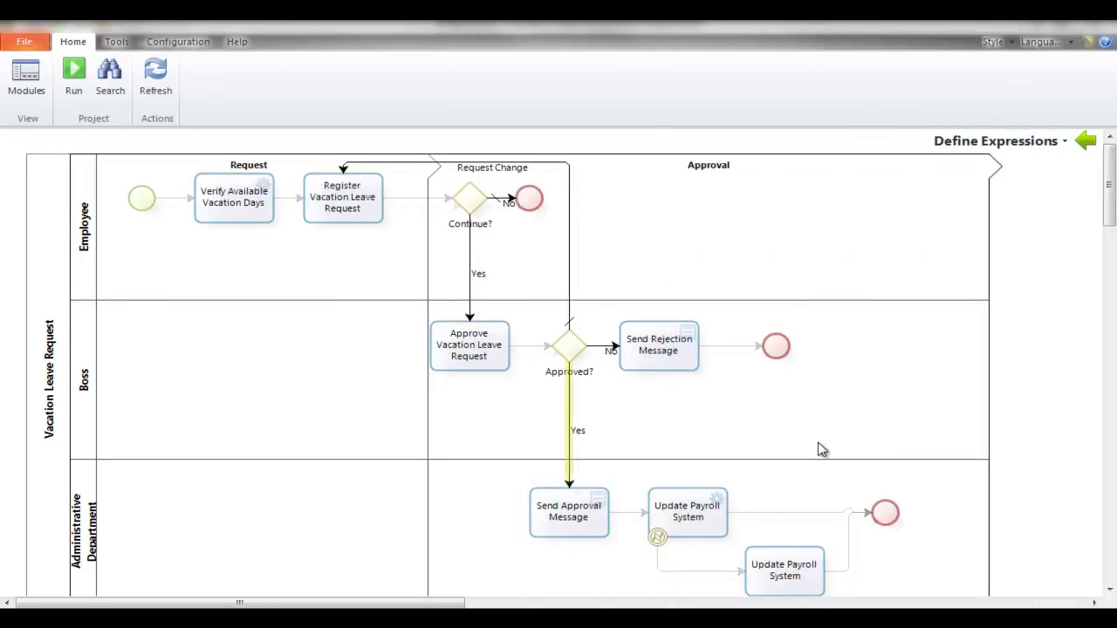
left_click(573, 442)
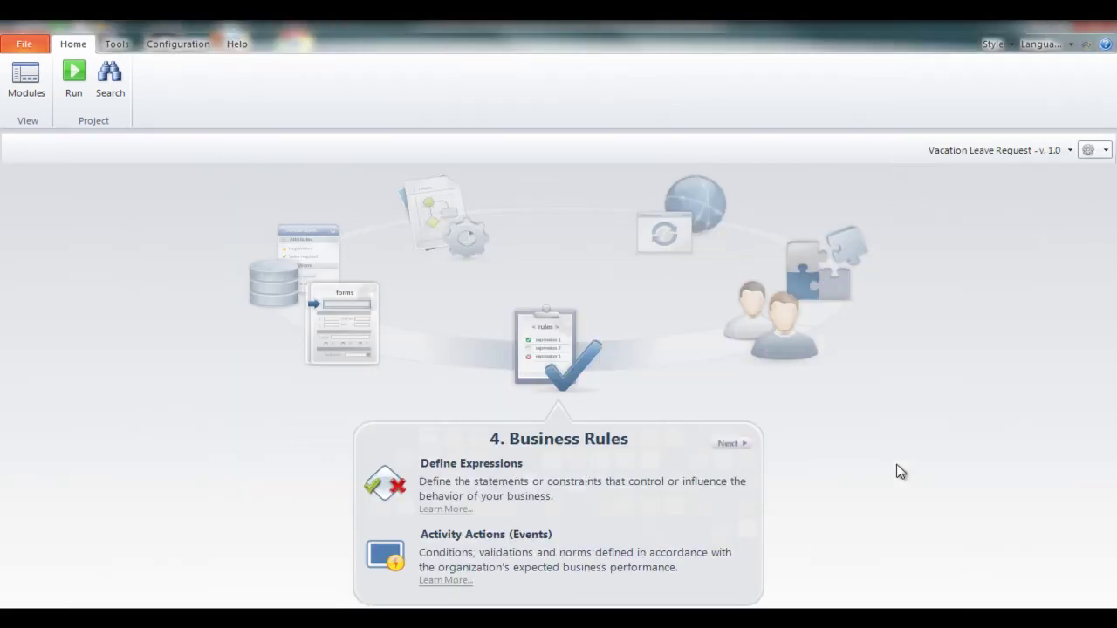
left_click(737, 445)
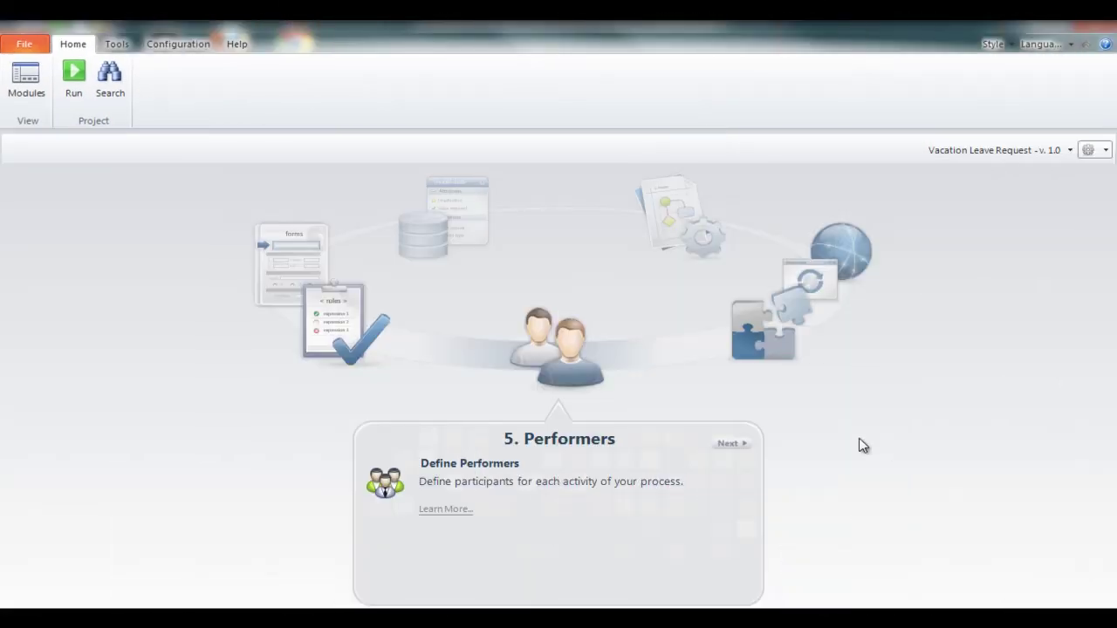
Step: Advance past Performers and Integrate to 7. Execute and run the process in the Work Portal
left_click(739, 445)
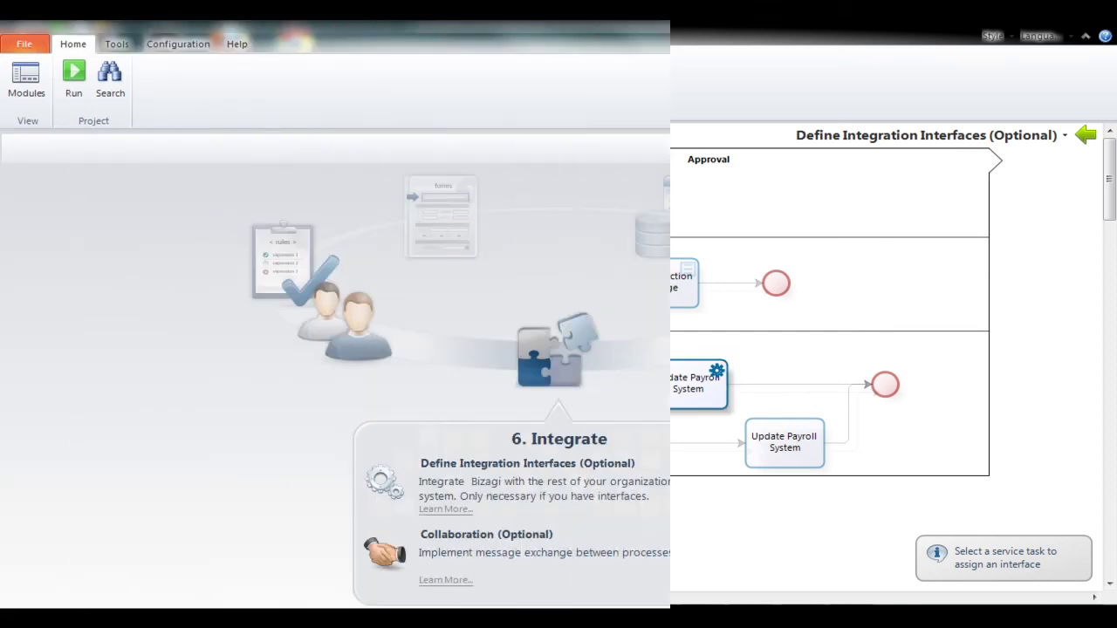
left_click(732, 443)
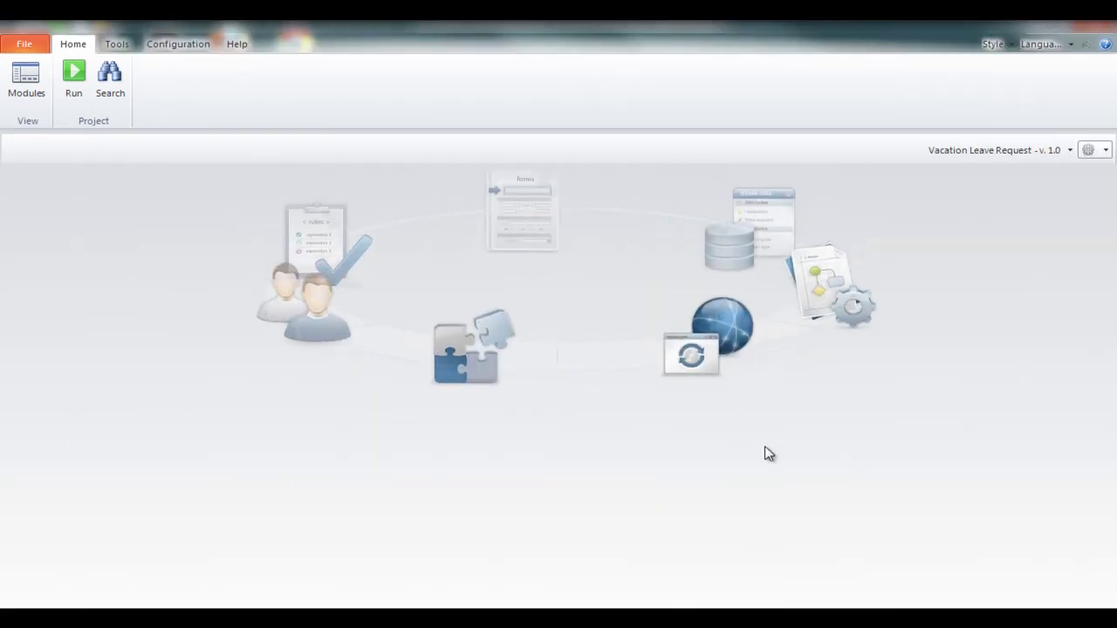
left_click(389, 557)
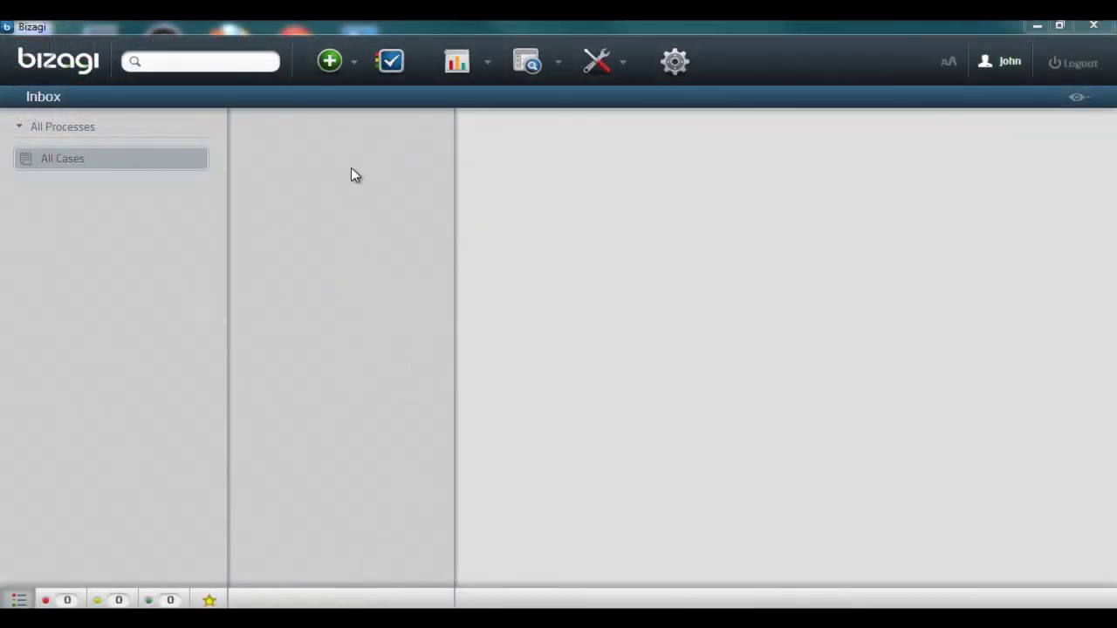
Step: Create a new Vacation Leave Request case from the New (+) process list
left_click(331, 70)
left_click(361, 145)
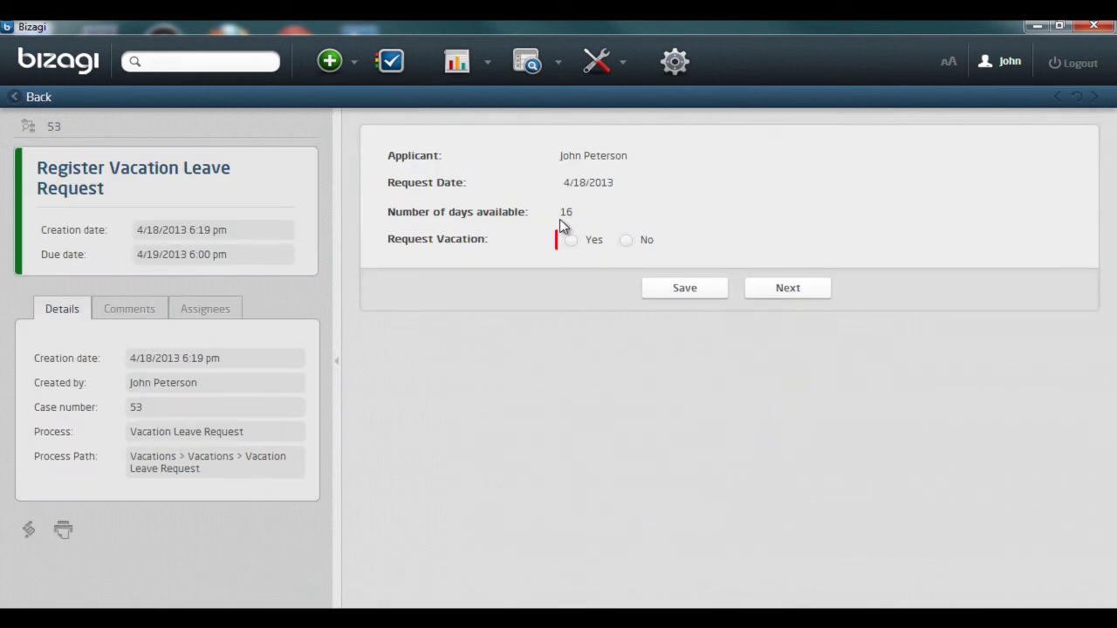